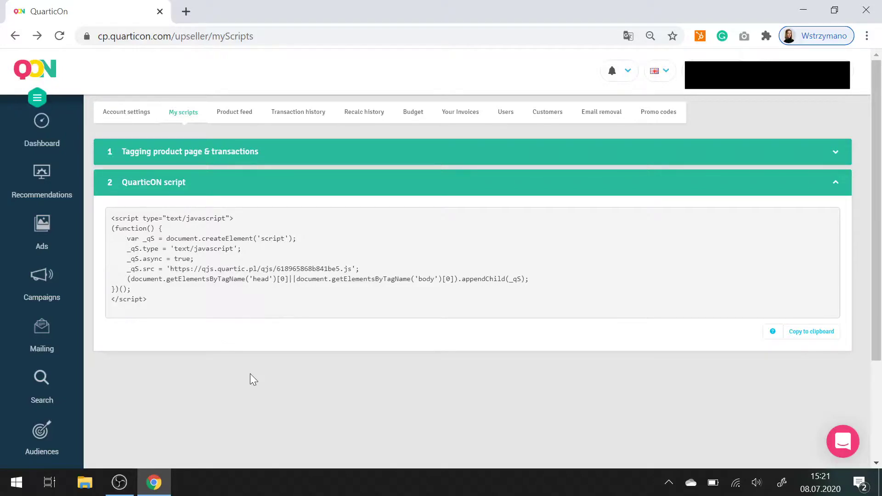
- Open the Smart Search dashboard, browse its search count chart and phrase statistics, and expand the Source list
{"action": "left_click", "coordinate": [44, 382]}
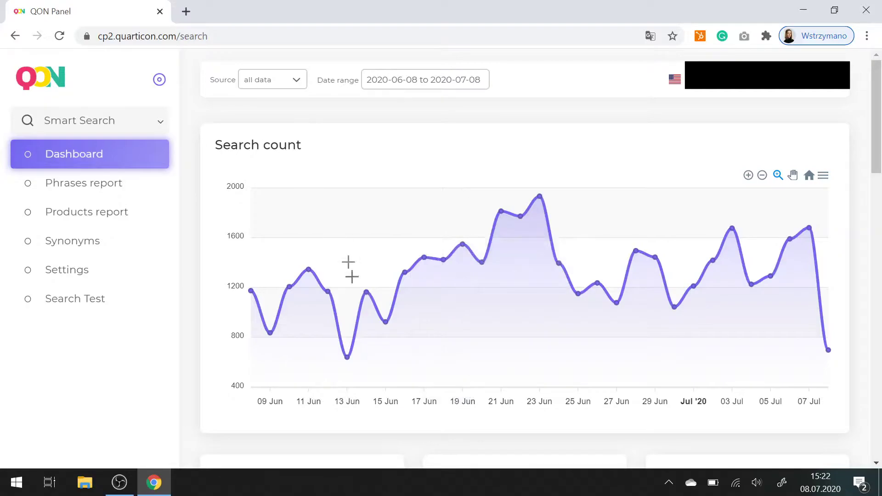
{"action": "scroll", "coordinate": [535, 246], "scroll_direction": "down", "scroll_amount": 3}
{"action": "scroll", "coordinate": [536, 246], "scroll_direction": "down", "scroll_amount": 2}
{"action": "scroll", "coordinate": [536, 246], "scroll_direction": "down", "scroll_amount": 1}
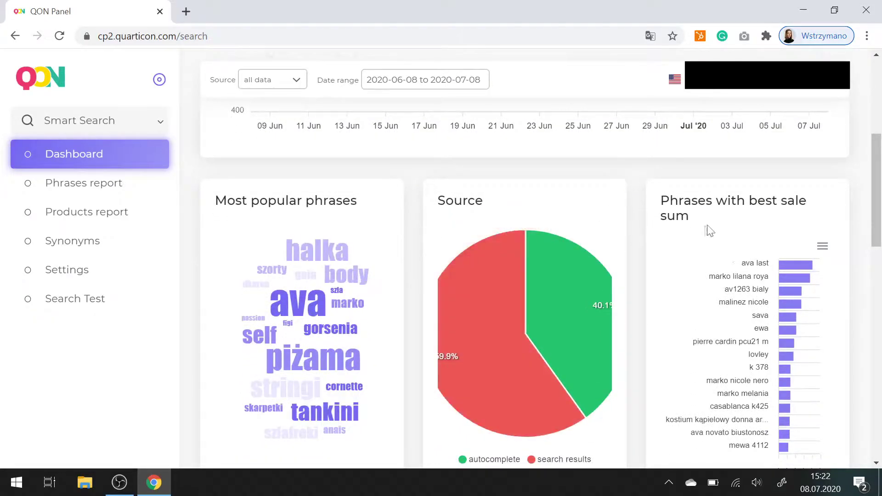
{"action": "scroll", "coordinate": [724, 236], "scroll_direction": "down", "scroll_amount": 6}
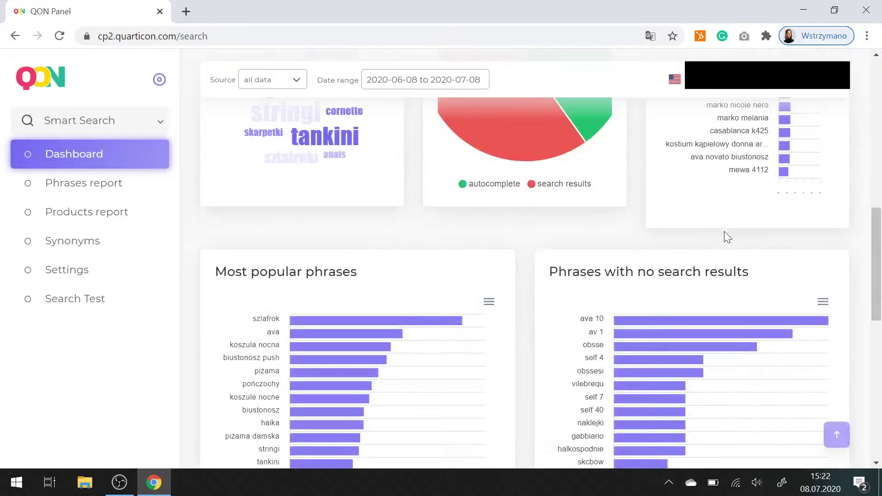
{"action": "scroll", "coordinate": [723, 236], "scroll_direction": "down", "scroll_amount": 3}
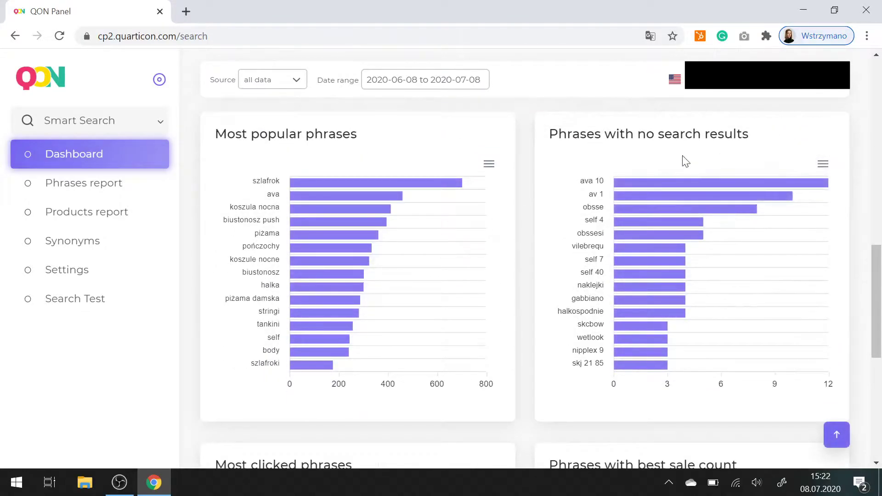
{"action": "scroll", "coordinate": [682, 161], "scroll_direction": "down", "scroll_amount": 7}
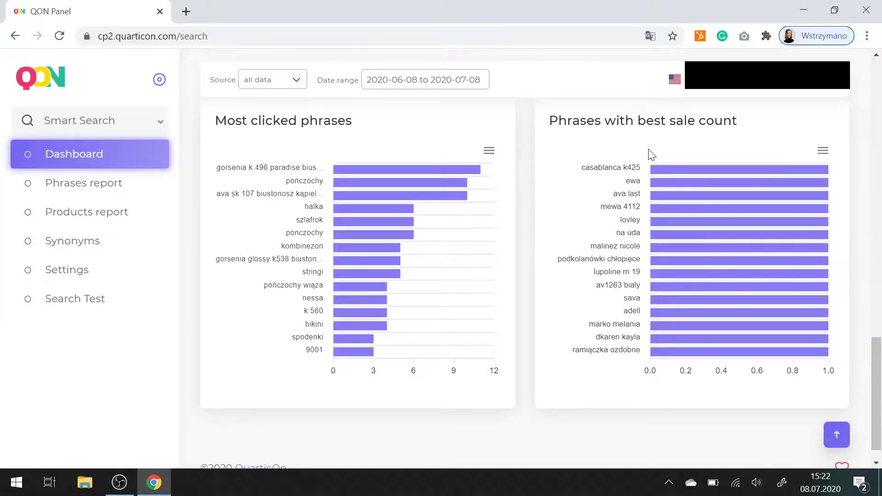
{"action": "scroll", "coordinate": [591, 236], "scroll_direction": "up", "scroll_amount": 2}
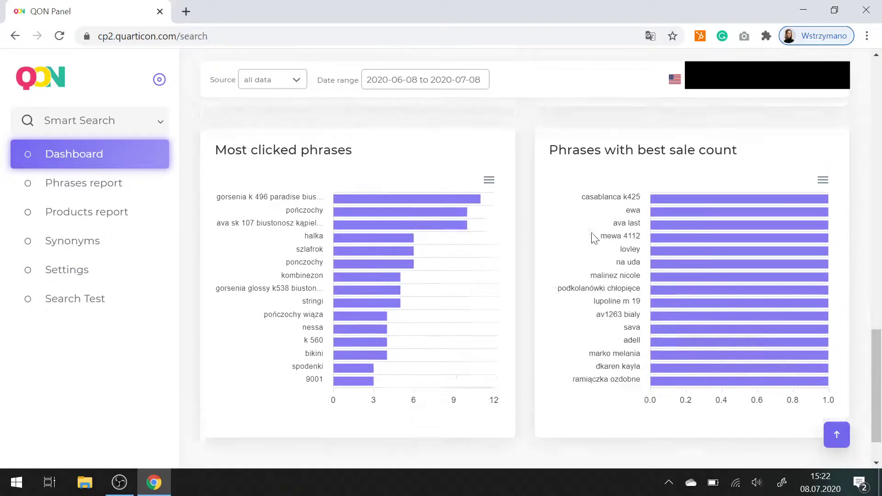
{"action": "scroll", "coordinate": [456, 266], "scroll_direction": "up", "scroll_amount": 10}
{"action": "scroll", "coordinate": [456, 267], "scroll_direction": "up", "scroll_amount": 6}
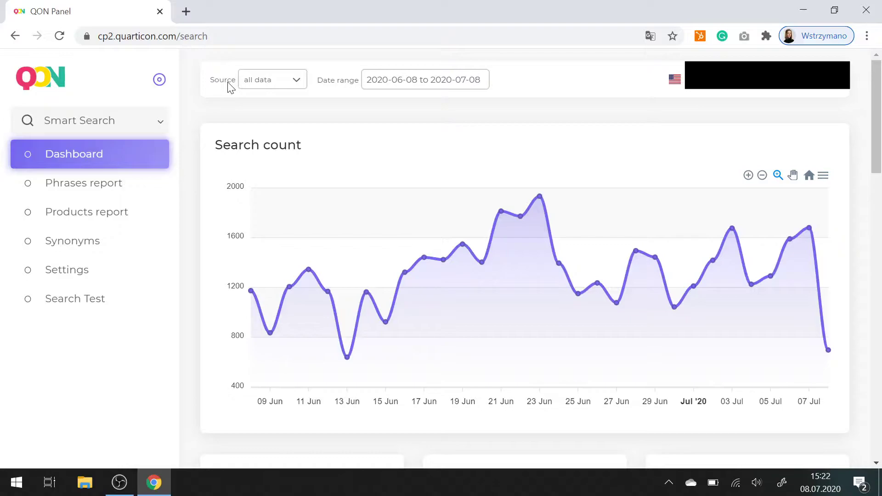
{"action": "left_click", "coordinate": [298, 81]}
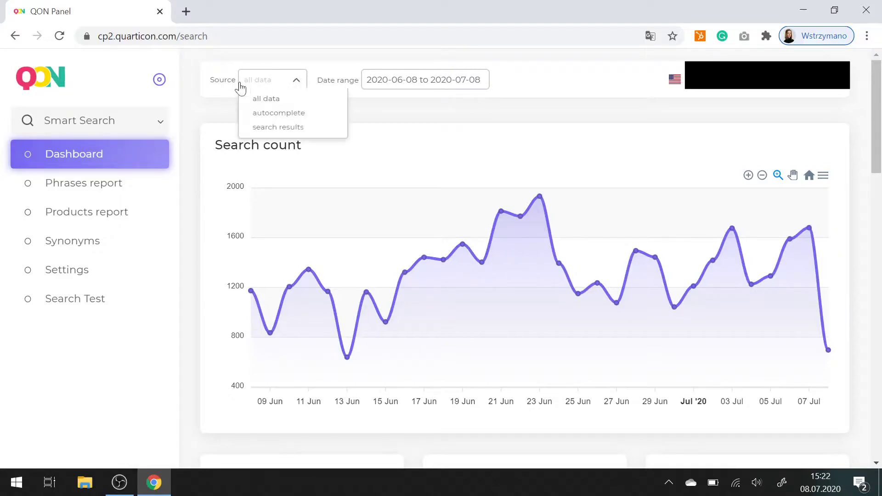
- Set the dashboard source to autocomplete and skim the updated charts
{"action": "left_click", "coordinate": [293, 114]}
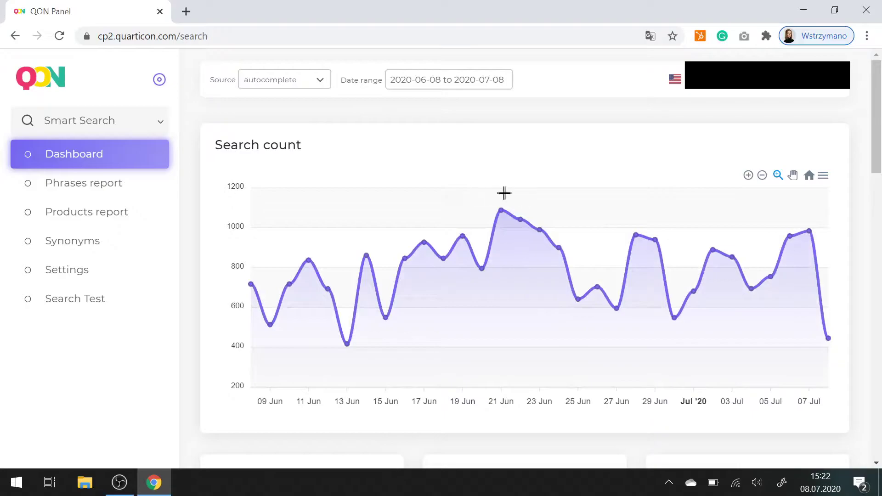
{"action": "mouse_move", "coordinate": [510, 200]}
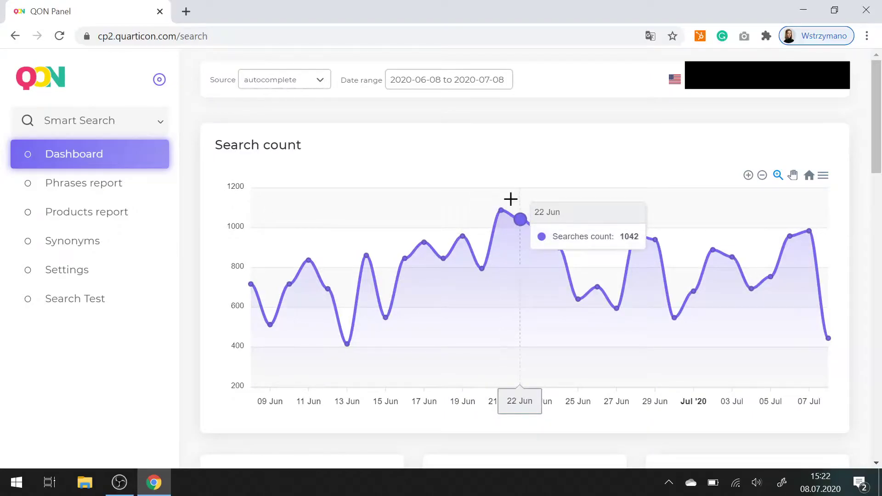
{"action": "scroll", "coordinate": [561, 213], "scroll_direction": "down", "scroll_amount": 5}
{"action": "scroll", "coordinate": [560, 211], "scroll_direction": "down", "scroll_amount": 3}
{"action": "scroll", "coordinate": [560, 211], "scroll_direction": "down", "scroll_amount": 4}
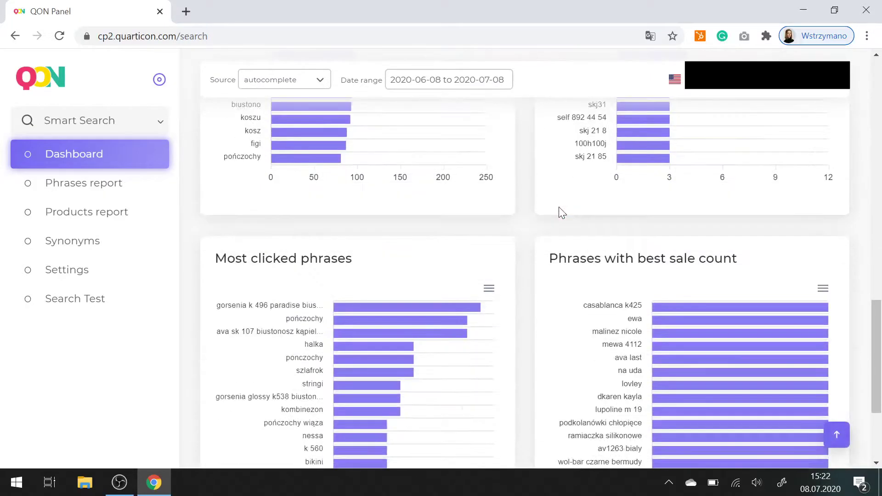
{"action": "scroll", "coordinate": [560, 212], "scroll_direction": "down", "scroll_amount": 3}
{"action": "scroll", "coordinate": [541, 211], "scroll_direction": "up", "scroll_amount": 8}
{"action": "scroll", "coordinate": [512, 247], "scroll_direction": "up", "scroll_amount": 7}
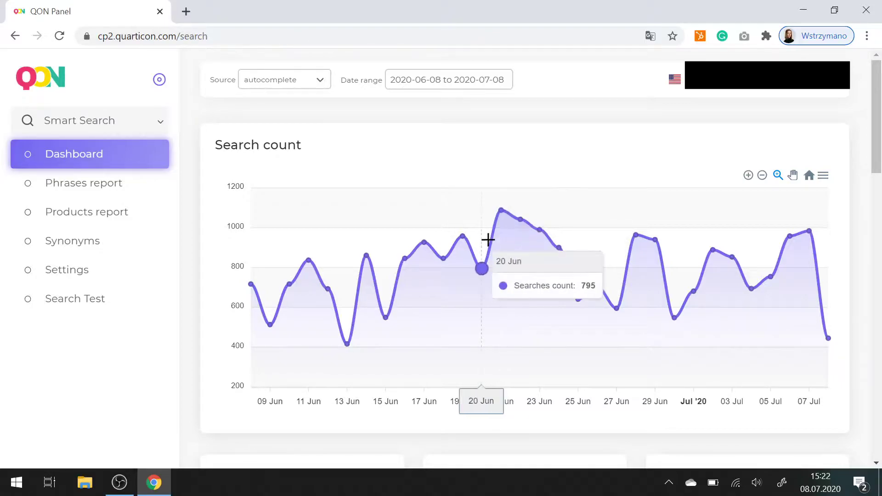
- Review the autocomplete most popular phrases and phrases with no search results
{"action": "scroll", "coordinate": [505, 206], "scroll_direction": "down", "scroll_amount": 5}
{"action": "scroll", "coordinate": [517, 193], "scroll_direction": "down", "scroll_amount": 5}
{"action": "scroll", "coordinate": [515, 189], "scroll_direction": "down", "scroll_amount": 4}
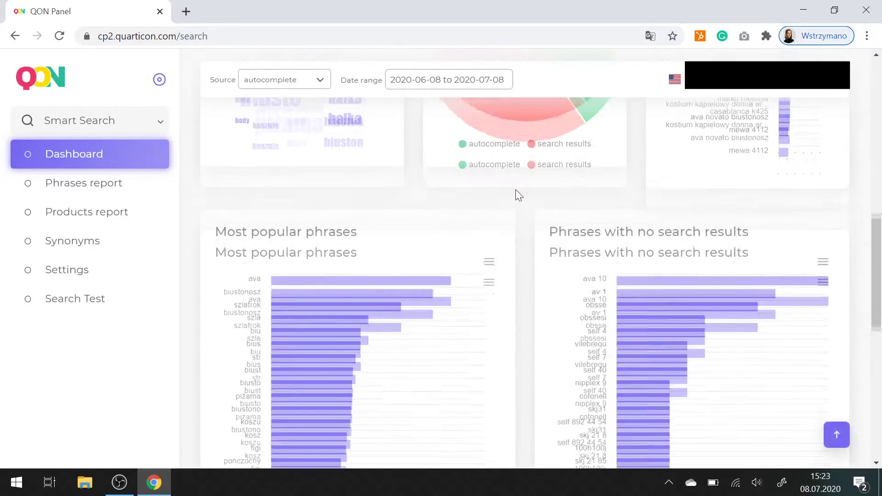
{"action": "scroll", "coordinate": [515, 189], "scroll_direction": "down", "scroll_amount": 3}
{"action": "scroll", "coordinate": [597, 179], "scroll_direction": "up", "scroll_amount": 3}
{"action": "scroll", "coordinate": [738, 235], "scroll_direction": "down", "scroll_amount": 1}
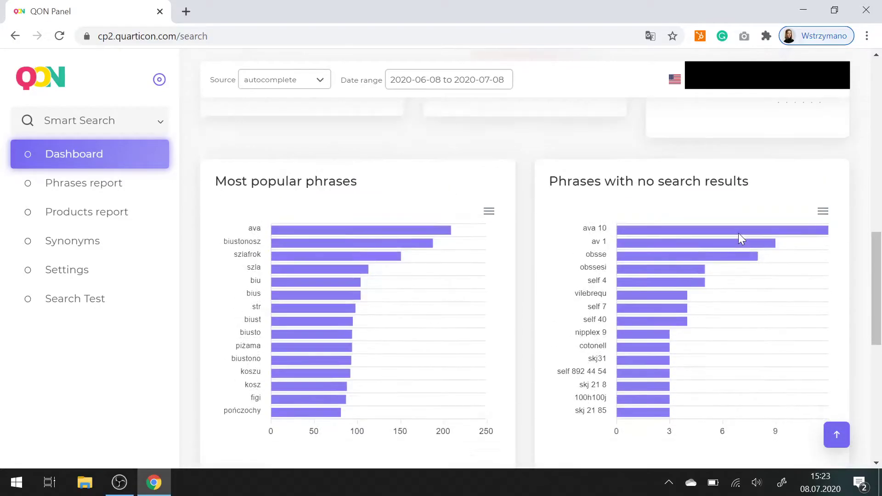
{"action": "scroll", "coordinate": [738, 234], "scroll_direction": "up", "scroll_amount": 1}
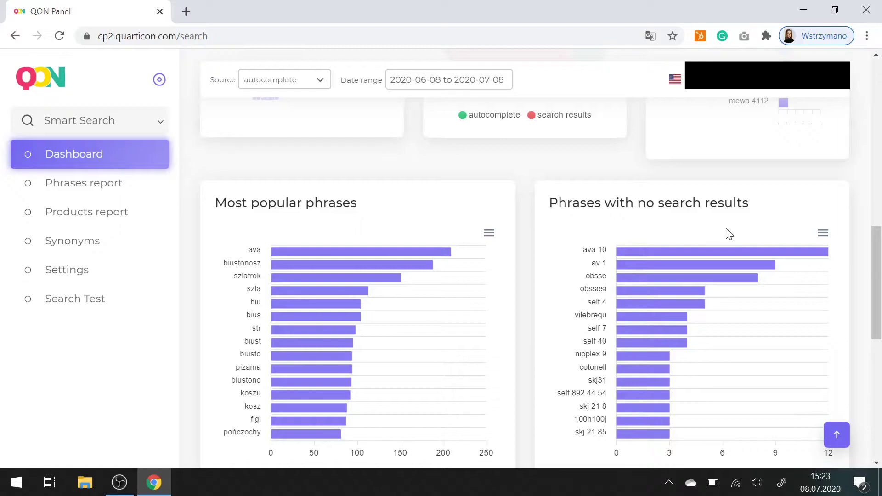
- View the searched phrases report sorted by Count, then the searched products report
{"action": "left_click", "coordinate": [95, 183]}
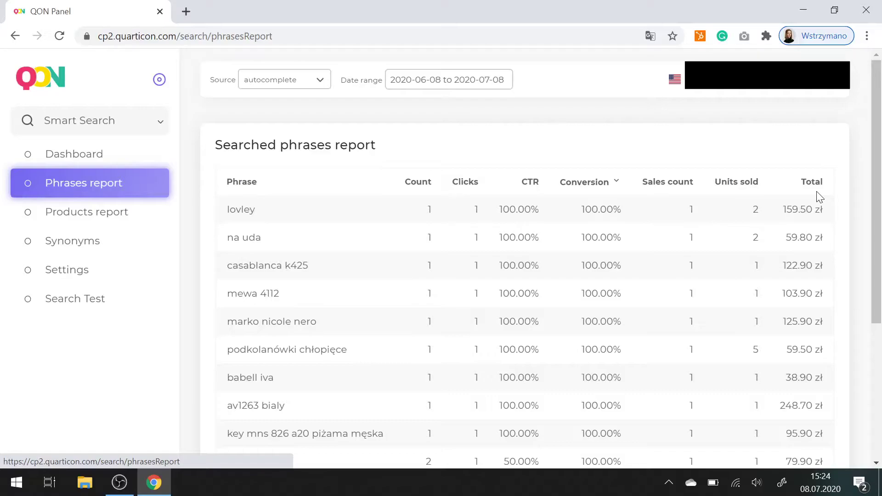
{"action": "left_click", "coordinate": [418, 183]}
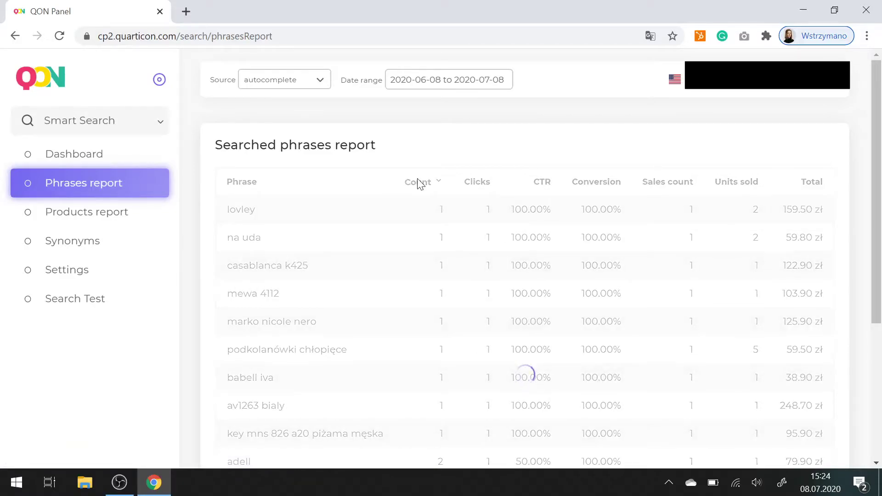
{"action": "left_click", "coordinate": [146, 216]}
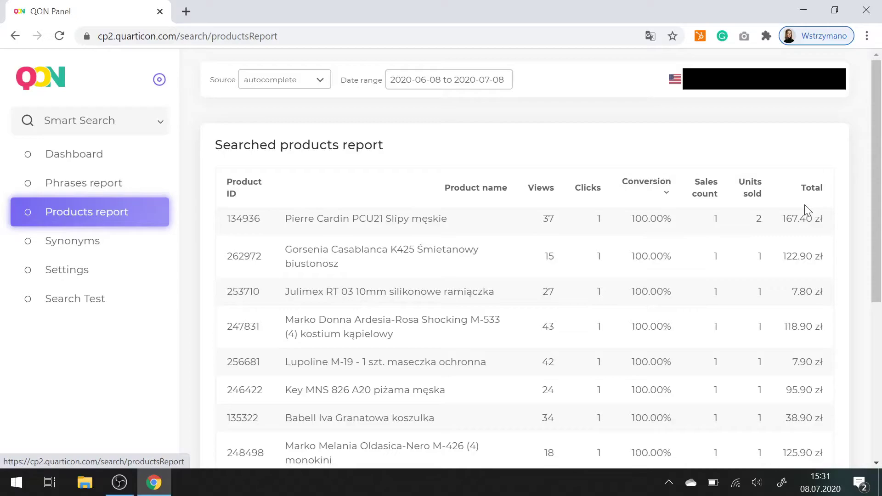
- Open the Synonyms list showing stanik and szla, and start a new synonym entry
{"action": "left_click", "coordinate": [108, 249]}
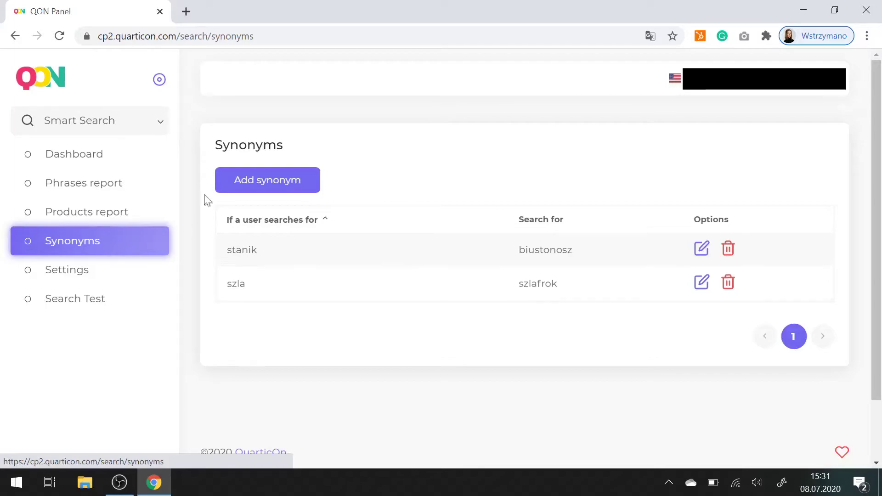
{"action": "left_click", "coordinate": [266, 187]}
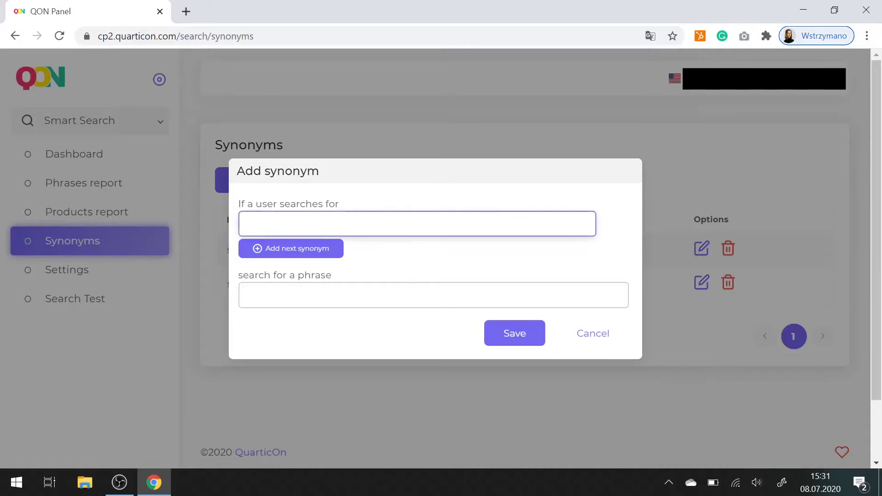
- Save a synonym mapping 'pendant' to 'necklace', discarding two empty extra term fields
{"action": "type", "text": "pendant"}
{"action": "key", "text": "Tab"}
{"action": "key", "text": "Tab"}
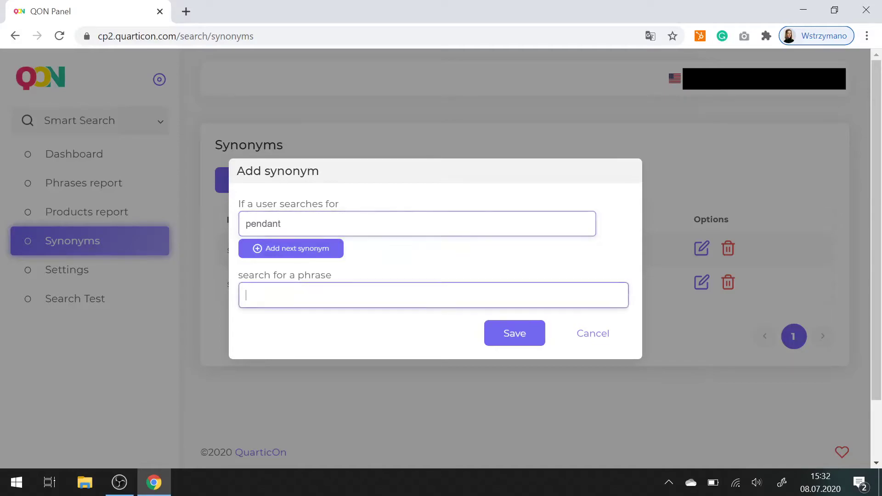
{"action": "type", "text": "neckla"}
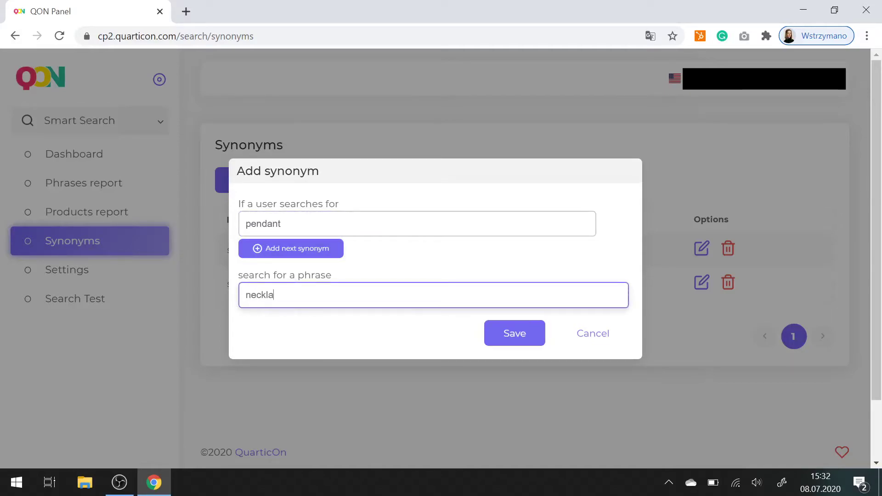
{"action": "type", "text": "ce"}
{"action": "left_click", "coordinate": [295, 250]}
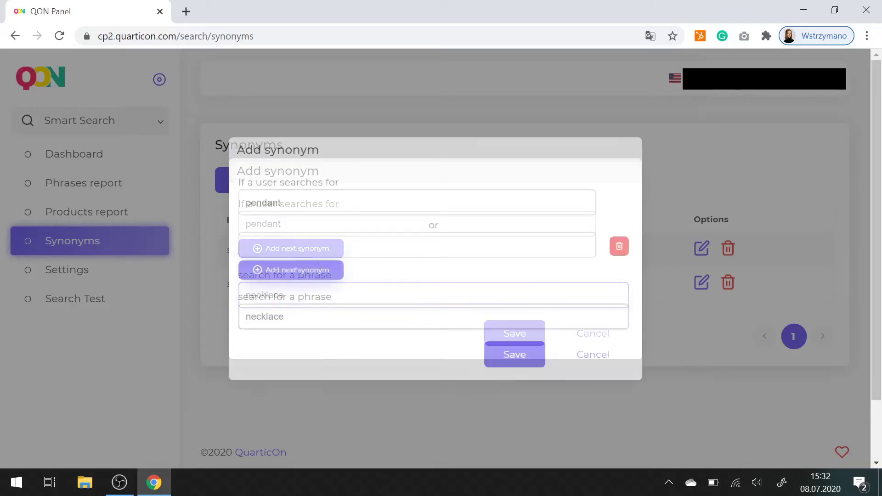
{"action": "left_click", "coordinate": [317, 273]}
{"action": "left_click", "coordinate": [618, 265]}
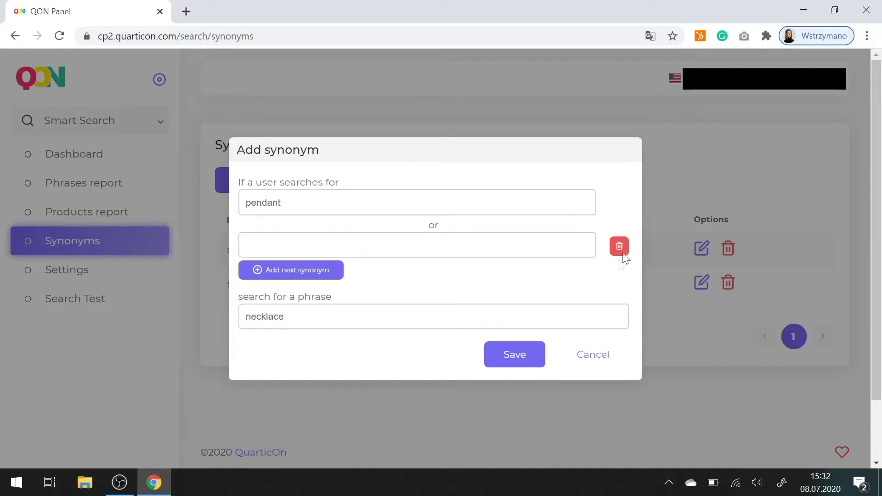
{"action": "left_click", "coordinate": [619, 244]}
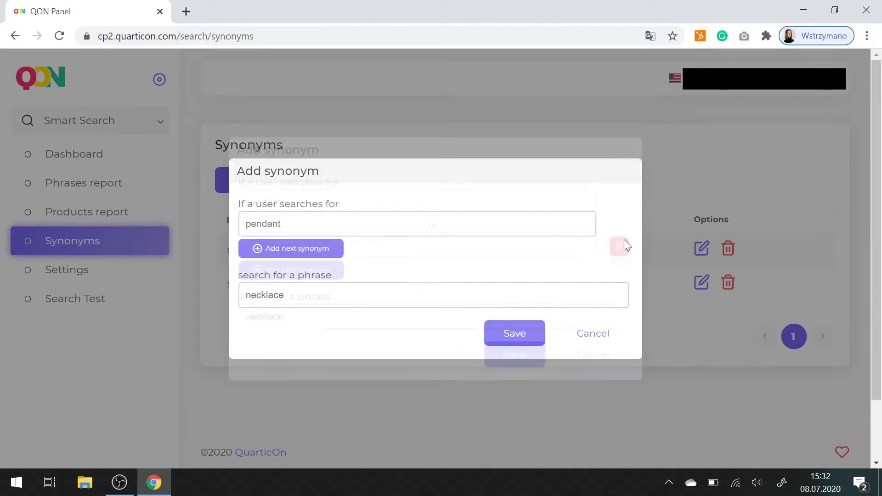
{"action": "left_click", "coordinate": [520, 337]}
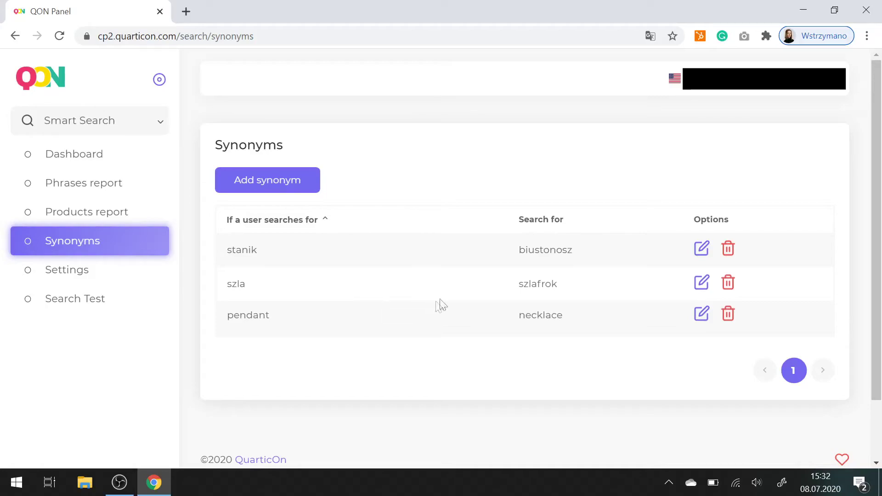
- Delete the pendant → necklace synonym and confirm with Yes
{"action": "left_click", "coordinate": [728, 314]}
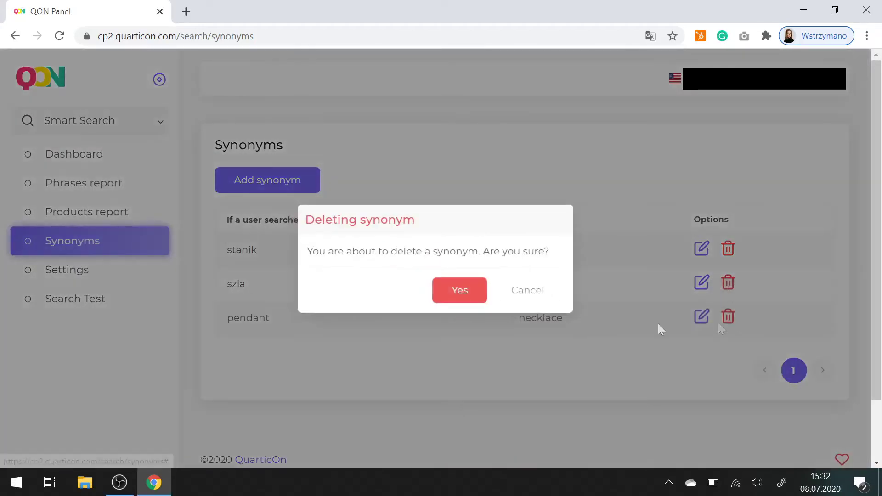
{"action": "left_click", "coordinate": [469, 301]}
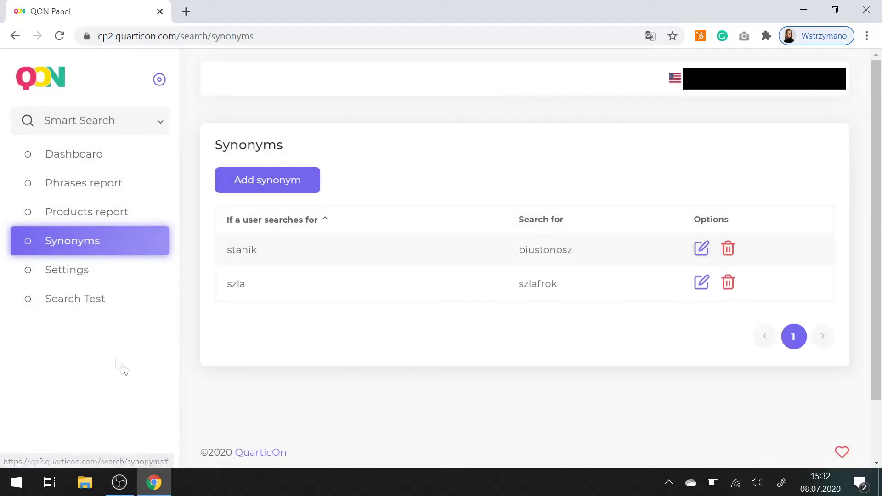
- Look over the general and Google Analytics settings unchanged, then go to Search Test
{"action": "left_click", "coordinate": [77, 275]}
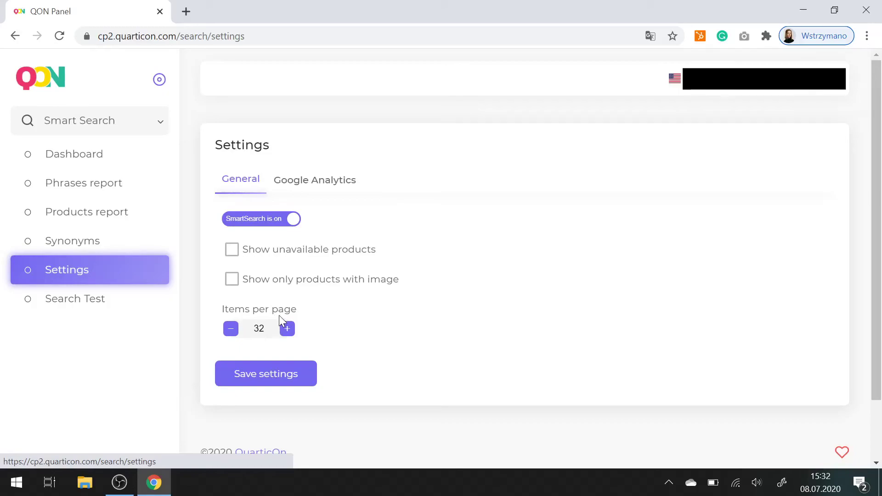
{"action": "left_click", "coordinate": [337, 186]}
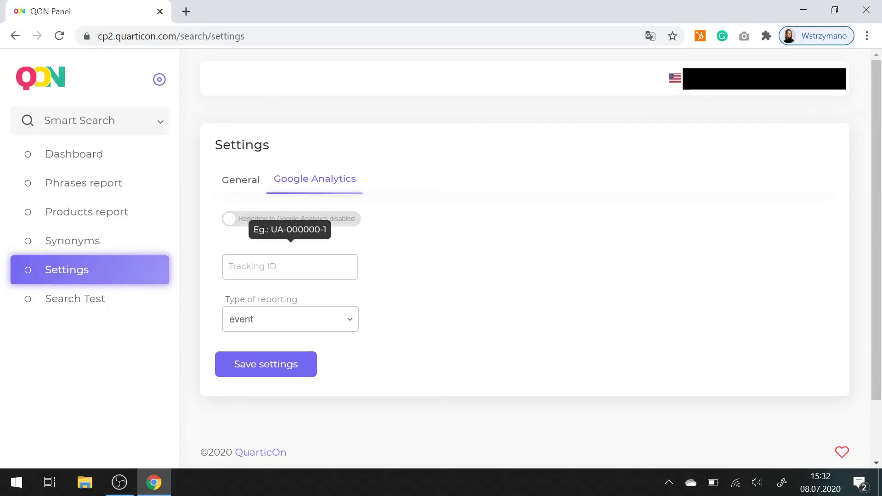
{"action": "mouse_move", "coordinate": [289, 319]}
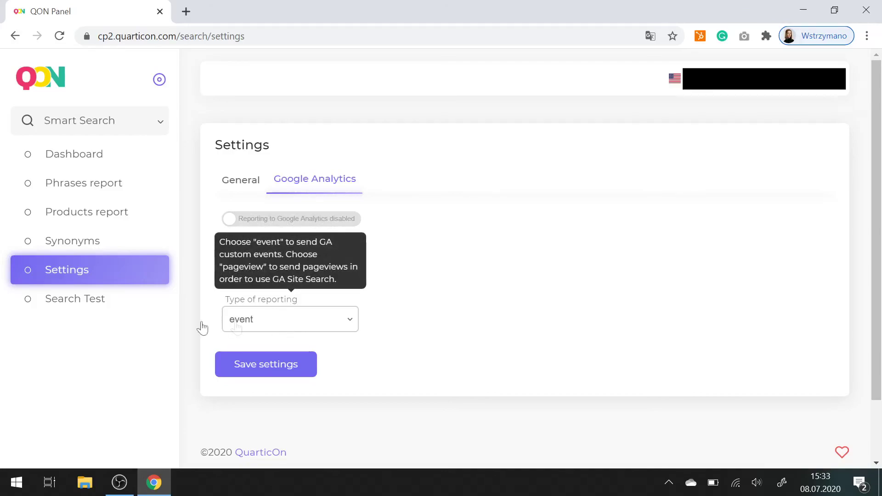
{"action": "left_click", "coordinate": [77, 303]}
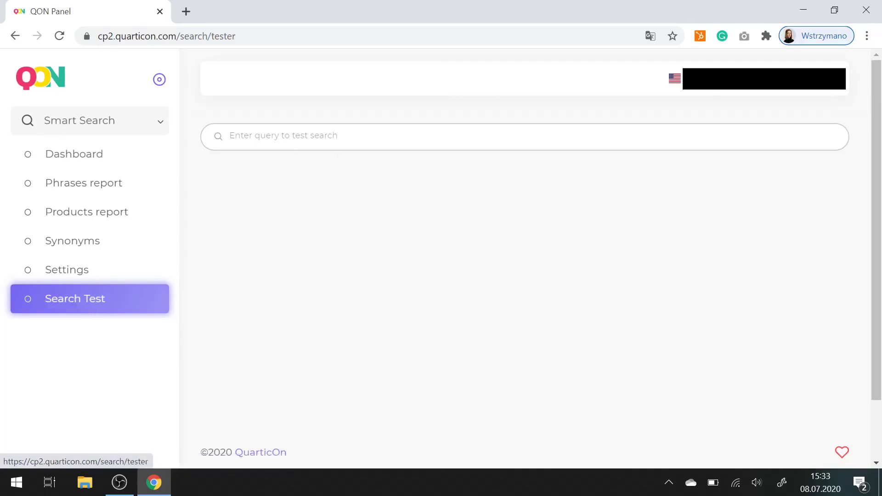
- Test-search 'bluzka' and scroll through the returned blouse product cards
{"action": "left_click", "coordinate": [347, 137]}
{"action": "type", "text": "blu"}
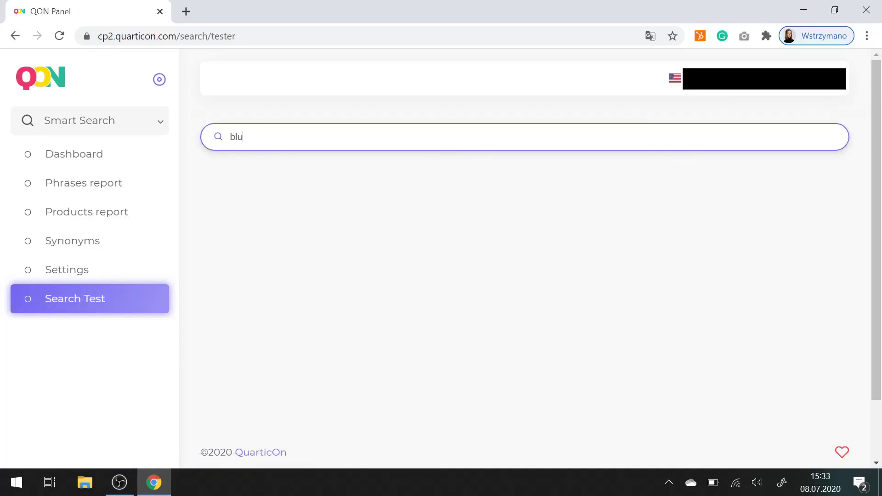
{"action": "type", "text": "zka"}
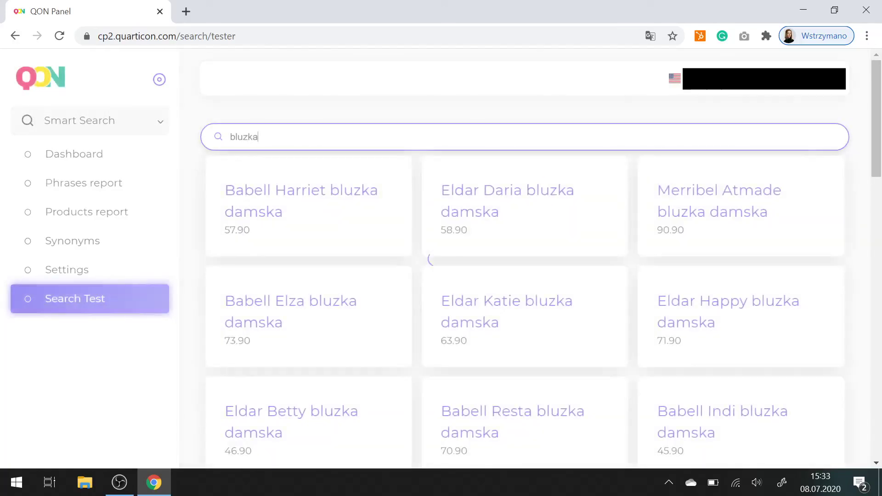
{"action": "scroll", "coordinate": [415, 205], "scroll_direction": "down", "scroll_amount": 4}
{"action": "scroll", "coordinate": [414, 205], "scroll_direction": "down", "scroll_amount": 5}
{"action": "scroll", "coordinate": [414, 205], "scroll_direction": "down", "scroll_amount": 2}
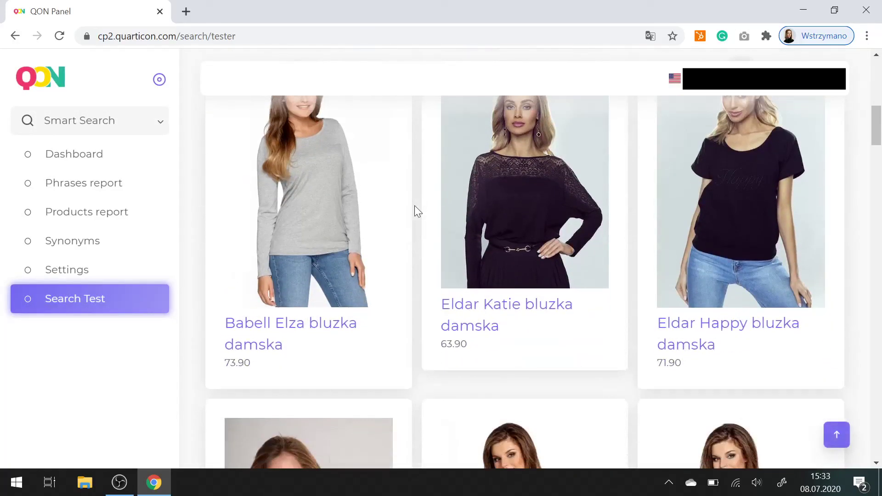